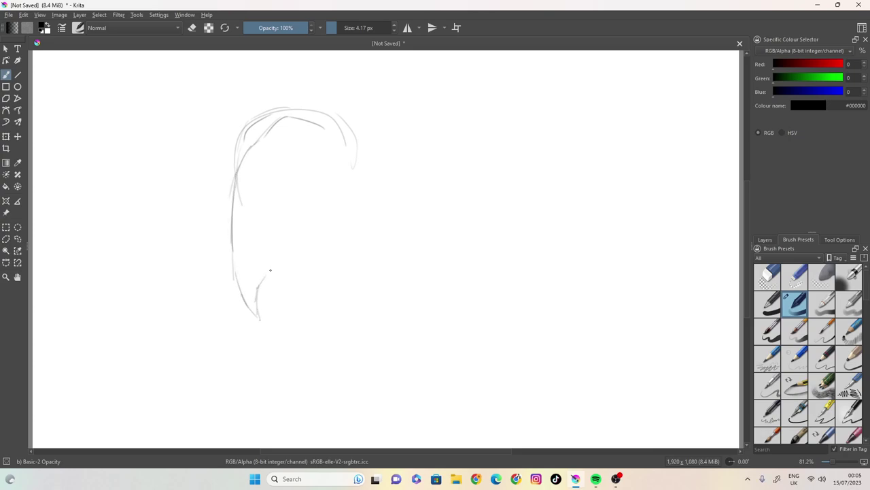
Step: Sketch the outline of the girl's face from cheek to chin and add the ear on the right side
mouse_move(240, 195)
mouse_down()
mouse_move(266, 249)
mouse_move(292, 262)
mouse_move(281, 261)
mouse_move(311, 258)
mouse_move(299, 264)
mouse_move(267, 245)
mouse_move(291, 262)
mouse_move(313, 256)
mouse_move(288, 261)
mouse_move(259, 240)
mouse_move(244, 210)
mouse_up()
mouse_move(315, 256)
mouse_down()
mouse_move(337, 221)
mouse_move(345, 166)
mouse_move(338, 220)
mouse_up()
mouse_move(346, 178)
mouse_down()
mouse_move(355, 175)
mouse_move(360, 215)
mouse_move(340, 219)
mouse_up()
drag(366, 175, 364, 144)
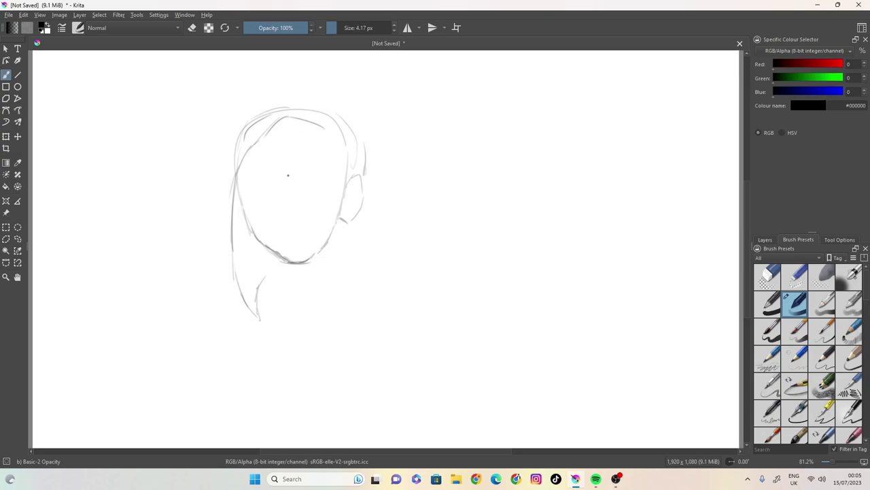
Step: Sketch the fringe, the long front lock on the right and the outer contour of the shoulder-length hair
mouse_move(267, 137)
mouse_down()
mouse_move(310, 154)
mouse_move(265, 149)
mouse_move(267, 167)
mouse_move(272, 172)
mouse_move(278, 155)
mouse_move(286, 176)
mouse_move(303, 181)
mouse_move(292, 148)
mouse_up()
drag(294, 148, 324, 181)
mouse_move(313, 150)
mouse_down()
mouse_move(335, 224)
mouse_move(343, 303)
mouse_move(334, 314)
mouse_move(374, 264)
mouse_up()
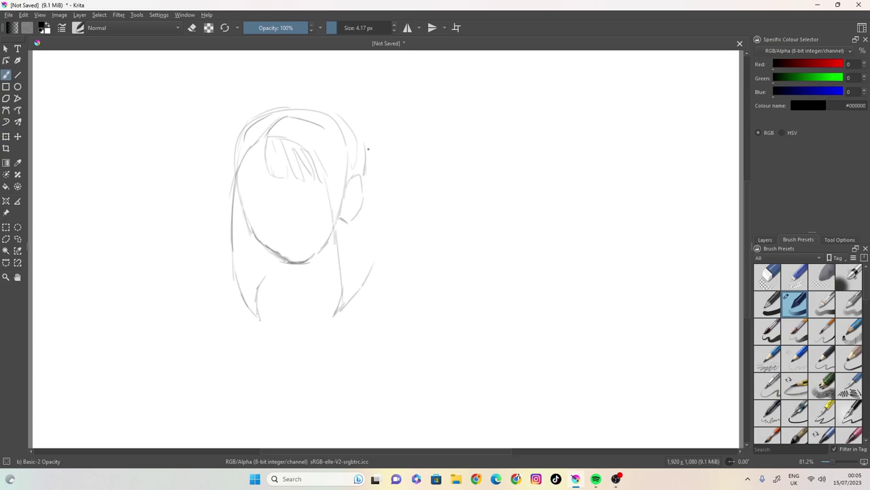
mouse_move(352, 119)
mouse_down()
mouse_move(392, 255)
mouse_move(357, 298)
mouse_up()
mouse_move(367, 158)
mouse_down()
mouse_move(336, 107)
mouse_move(286, 131)
mouse_move(308, 114)
mouse_move(273, 121)
mouse_move(320, 110)
mouse_move(289, 116)
mouse_move(308, 102)
mouse_move(268, 113)
mouse_up()
mouse_move(320, 100)
mouse_down()
mouse_move(265, 102)
mouse_move(226, 146)
mouse_move(234, 133)
mouse_move(222, 255)
mouse_move(238, 305)
mouse_move(258, 325)
mouse_move(260, 283)
mouse_move(274, 267)
mouse_up()
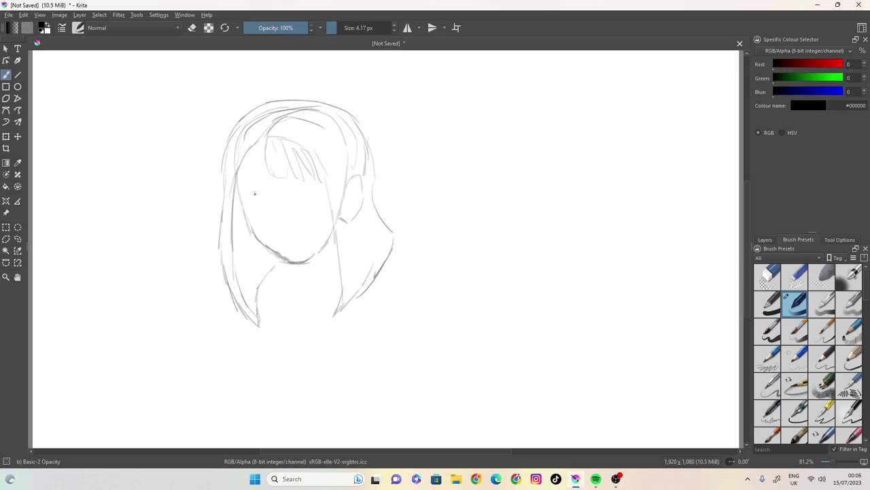
Step: Erase the lower jaw line and redraw the cheek and chin curve with a 4.74 px brush
key(e)
mouse_move(274, 241)
mouse_down()
mouse_move(299, 263)
mouse_move(307, 256)
mouse_move(276, 274)
mouse_move(247, 223)
mouse_up()
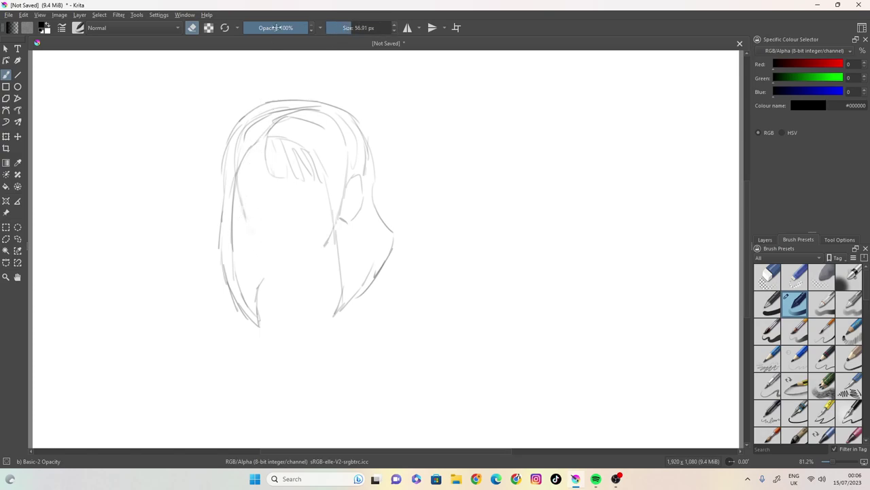
click(193, 29)
click(338, 29)
drag(337, 29, 329, 30)
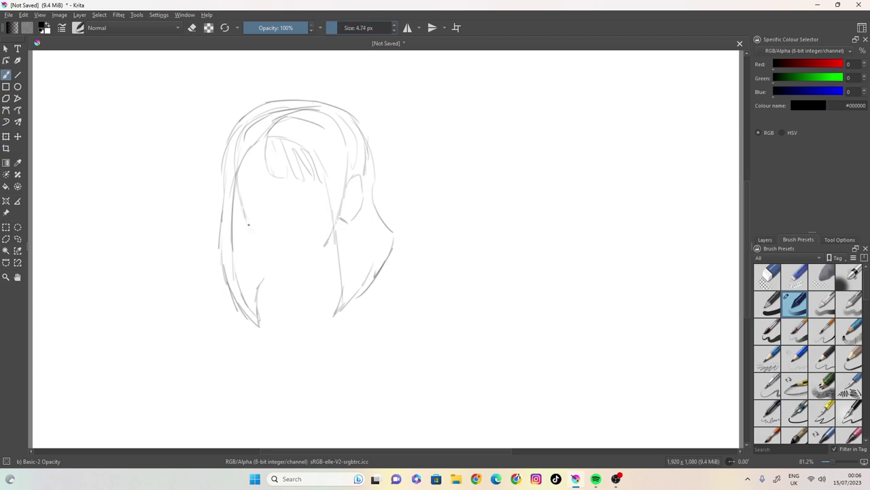
mouse_move(246, 212)
mouse_down()
mouse_move(248, 238)
mouse_move(280, 262)
mouse_up()
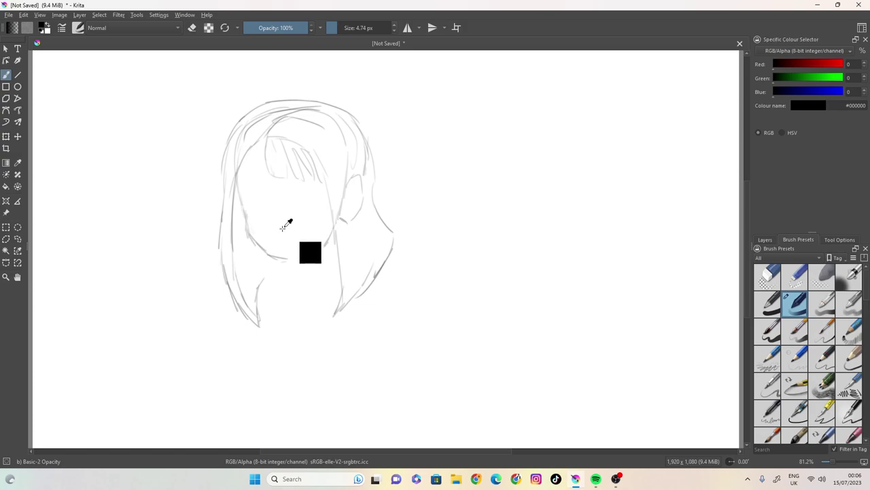
key(ctrl+z)
drag(271, 257, 287, 263)
drag(325, 242, 299, 260)
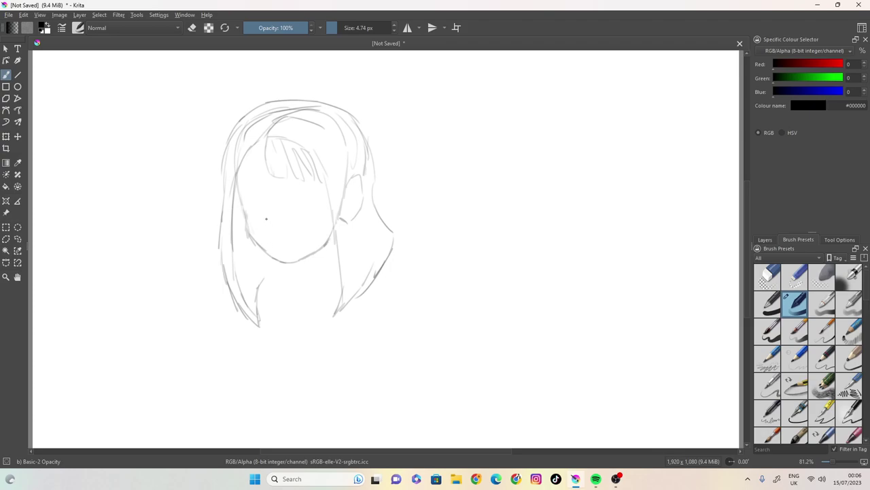
Step: Sketch the facial features: eyes with shaded irises, eyebrows, nose and a slightly smiling mouth
mouse_move(267, 225)
mouse_down()
mouse_move(284, 249)
mouse_move(306, 243)
mouse_move(284, 248)
mouse_up()
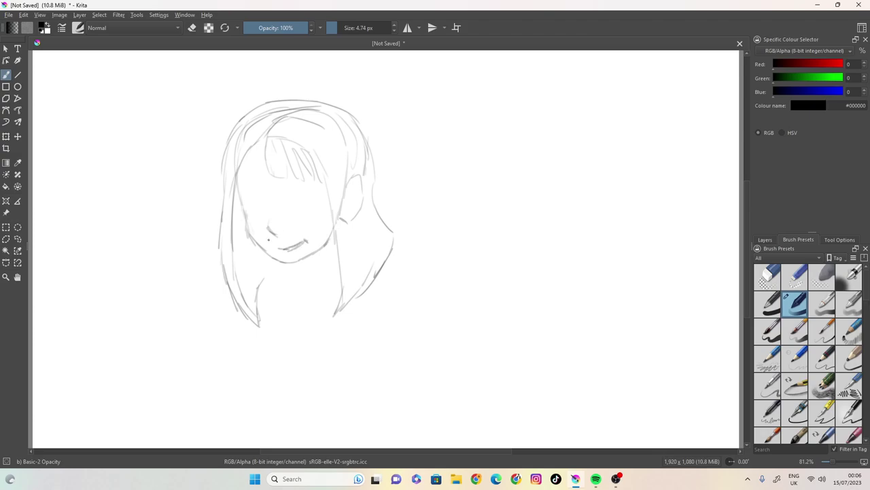
key(ctrl+z)
mouse_move(243, 188)
mouse_down()
mouse_move(266, 194)
mouse_move(262, 180)
mouse_move(295, 181)
mouse_move(252, 213)
mouse_move(307, 197)
mouse_move(286, 207)
mouse_move(300, 197)
mouse_move(305, 210)
mouse_move(311, 199)
mouse_move(297, 209)
mouse_move(303, 207)
mouse_move(296, 197)
mouse_move(314, 196)
mouse_move(289, 196)
mouse_move(285, 235)
mouse_up()
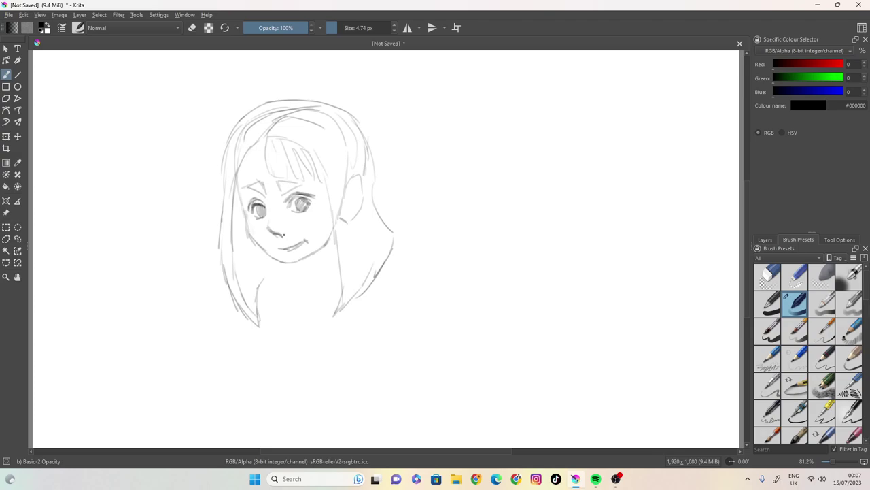
Step: Strengthen the right jaw line and hatch the inner hair between the left cheek and the left lock
mouse_move(334, 221)
mouse_down()
mouse_move(315, 253)
mouse_move(324, 241)
mouse_move(255, 283)
mouse_move(265, 264)
mouse_move(277, 264)
mouse_up()
drag(237, 283, 258, 315)
drag(233, 260, 255, 306)
drag(233, 248, 253, 287)
drag(233, 232, 256, 279)
drag(235, 217, 251, 265)
drag(231, 191, 246, 242)
mouse_move(240, 210)
mouse_down()
mouse_move(254, 262)
mouse_move(255, 254)
mouse_move(277, 268)
mouse_up()
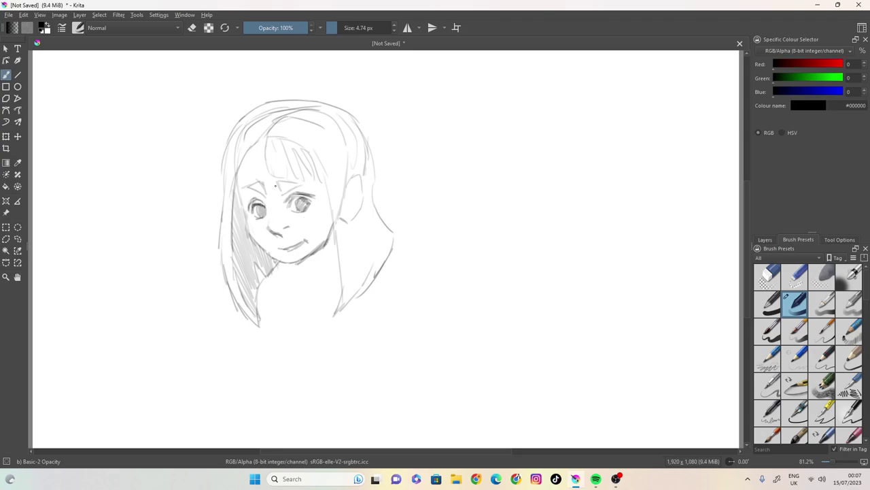
Step: Sketch strands across the crown and down the right side of the hair, ending in pointed tips
mouse_move(260, 137)
mouse_down()
mouse_move(245, 172)
mouse_move(259, 176)
mouse_move(262, 143)
mouse_move(262, 173)
mouse_move(250, 155)
mouse_move(233, 191)
mouse_move(223, 158)
mouse_move(239, 125)
mouse_move(279, 102)
mouse_move(232, 134)
mouse_move(257, 107)
mouse_move(329, 102)
mouse_move(368, 157)
mouse_up()
mouse_move(276, 128)
mouse_down()
mouse_move(339, 165)
mouse_move(357, 219)
mouse_move(361, 295)
mouse_up()
drag(351, 221, 367, 260)
mouse_move(361, 234)
mouse_down()
mouse_move(372, 273)
mouse_move(385, 250)
mouse_up()
mouse_move(361, 123)
mouse_down()
mouse_move(377, 195)
mouse_move(396, 231)
mouse_move(384, 264)
mouse_move(364, 276)
mouse_up()
mouse_move(364, 235)
mouse_down()
mouse_move(359, 286)
mouse_move(336, 311)
mouse_up()
drag(348, 274, 340, 299)
Step: Rework the fringe strands, undoing unwanted strokes, and define the hair parting and the hairline beside the right eye
mouse_move(249, 149)
mouse_down()
mouse_move(245, 174)
mouse_move(291, 177)
mouse_up()
mouse_move(280, 142)
mouse_down()
mouse_move(288, 172)
mouse_move(310, 176)
mouse_move(307, 165)
mouse_move(324, 189)
mouse_move(301, 142)
mouse_up()
key(ctrl+z)
key(ctrl+z)
key(ctrl+z)
key(ctrl+z)
mouse_move(313, 177)
mouse_down()
mouse_move(321, 179)
mouse_move(315, 157)
mouse_up()
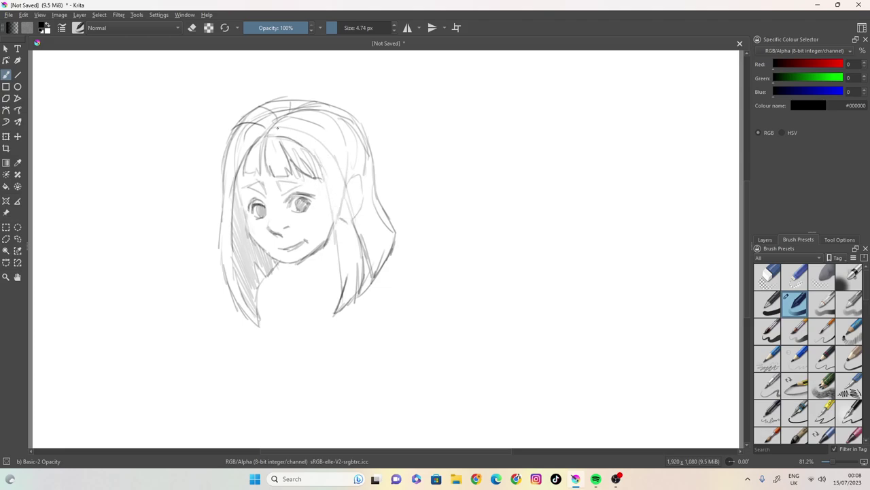
mouse_move(301, 113)
mouse_down()
mouse_move(262, 140)
mouse_move(272, 136)
mouse_up()
drag(314, 178, 327, 202)
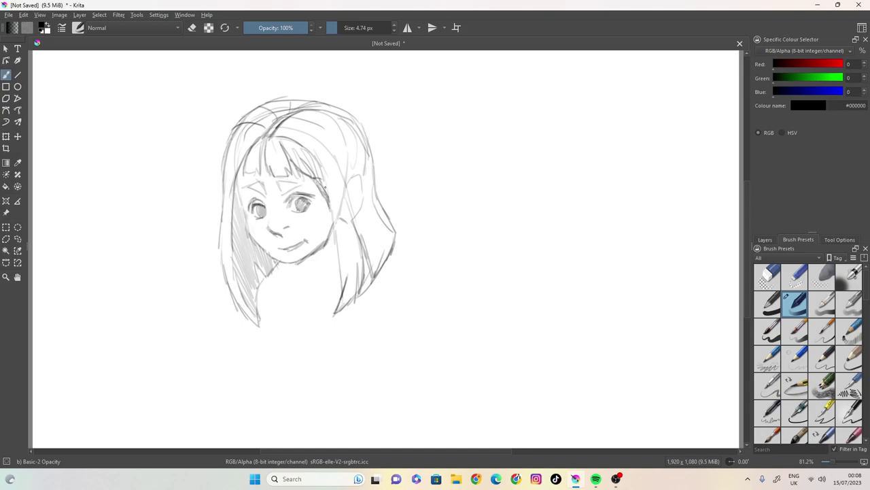
Step: Sketch the neck, both shoulder lines and the collarbones below the head
drag(301, 261, 318, 279)
mouse_move(323, 246)
mouse_down()
mouse_move(312, 270)
mouse_move(307, 264)
mouse_move(250, 317)
mouse_move(237, 346)
mouse_up()
drag(377, 275, 393, 288)
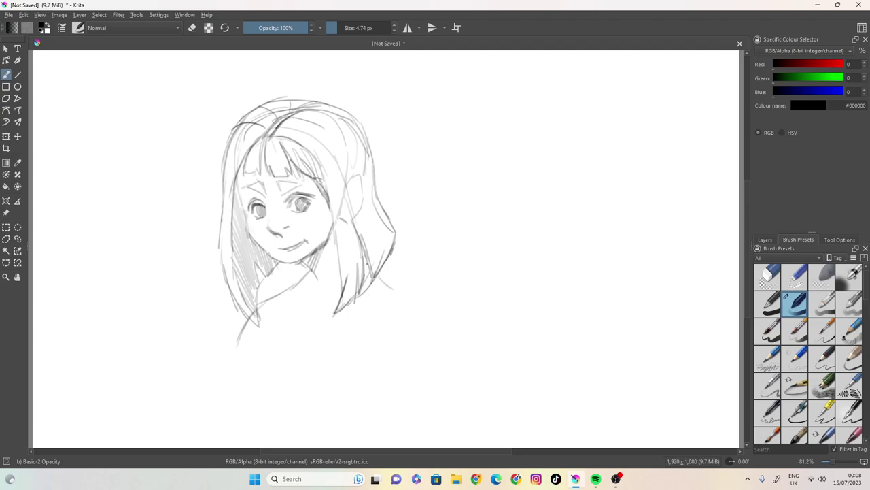
mouse_move(354, 236)
mouse_down()
mouse_move(357, 256)
mouse_move(392, 292)
mouse_move(439, 321)
mouse_up()
mouse_move(272, 309)
mouse_down()
mouse_move(356, 314)
mouse_move(403, 304)
mouse_up()
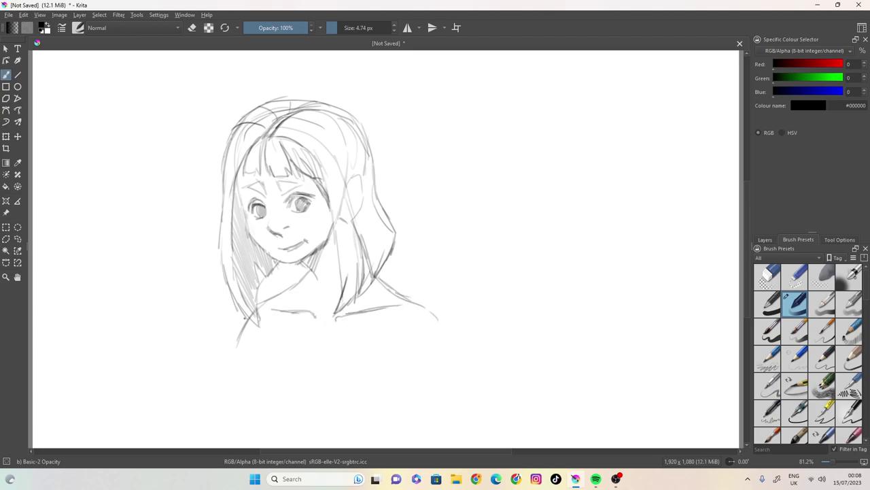
Step: Draw the rounded left shoulder and the curved outline of the body below it
drag(268, 301, 221, 355)
drag(240, 324, 222, 361)
drag(234, 334, 220, 386)
mouse_move(269, 360)
mouse_down()
mouse_move(233, 394)
mouse_move(222, 419)
mouse_up()
mouse_move(241, 387)
mouse_down()
mouse_move(223, 417)
mouse_move(226, 447)
mouse_up()
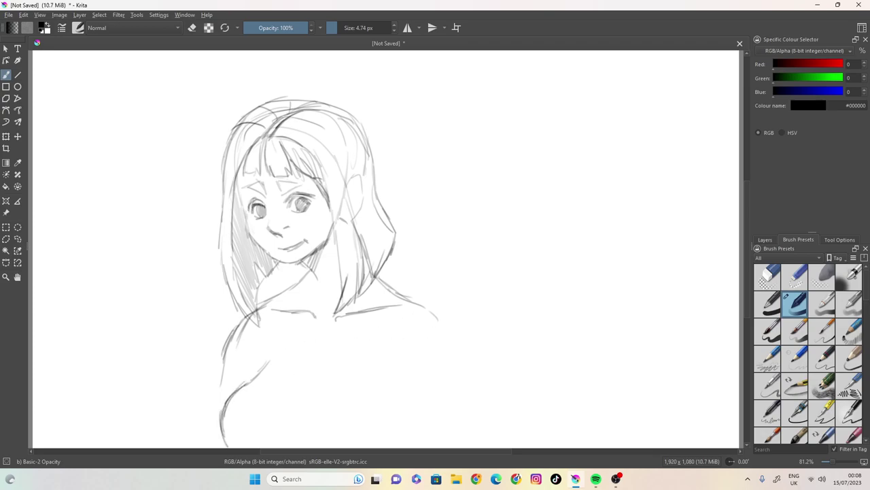
Step: Hatch the shadow between the right jaw and hair, and darken the facial features with a beauty mark under the left eye
mouse_move(331, 211)
mouse_down()
mouse_move(327, 235)
mouse_move(335, 230)
mouse_move(302, 292)
mouse_move(305, 261)
mouse_move(321, 290)
mouse_up()
drag(320, 260, 317, 280)
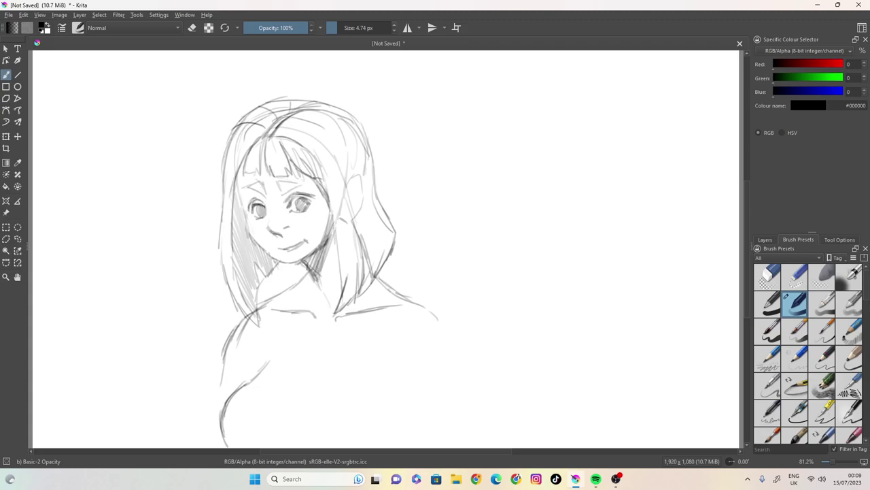
mouse_move(292, 201)
mouse_down()
mouse_move(309, 201)
mouse_move(296, 206)
mouse_up()
drag(304, 199, 300, 211)
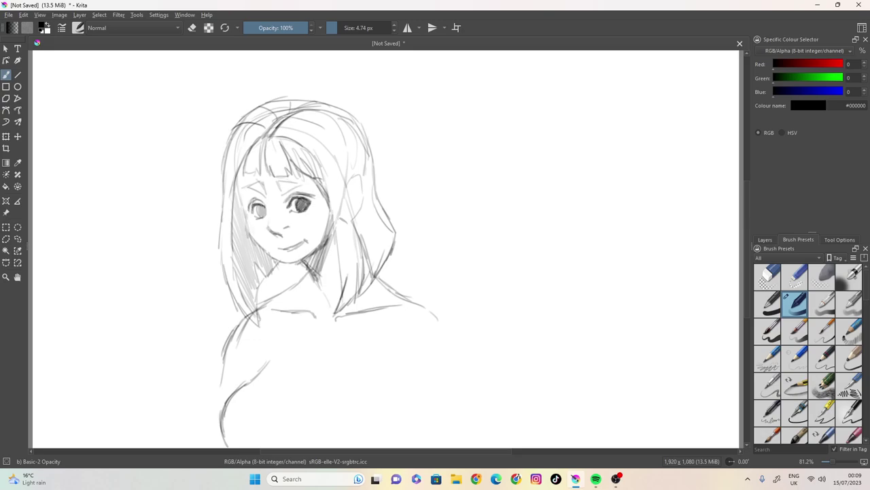
drag(288, 196, 289, 198)
mouse_move(291, 194)
mouse_down()
mouse_move(285, 202)
mouse_move(311, 192)
mouse_move(251, 202)
mouse_up()
drag(256, 199, 248, 210)
mouse_move(253, 216)
mouse_down()
mouse_move(263, 204)
mouse_move(274, 233)
mouse_up()
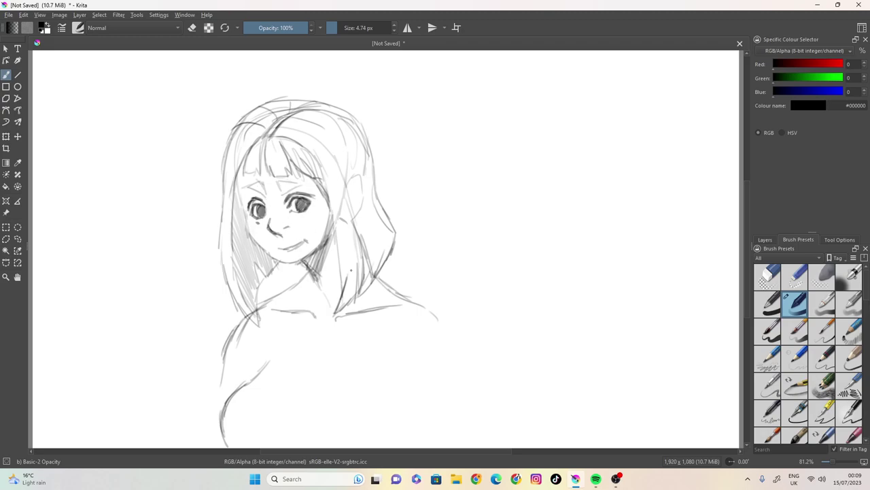
Step: Darken the face outline and chin, and reinforce the inner left hair edge and the outer right hair contour
drag(253, 239, 237, 183)
drag(244, 211, 238, 169)
mouse_move(245, 218)
mouse_down()
mouse_move(271, 258)
mouse_move(295, 264)
mouse_move(313, 254)
mouse_move(306, 259)
mouse_up()
drag(298, 264, 313, 256)
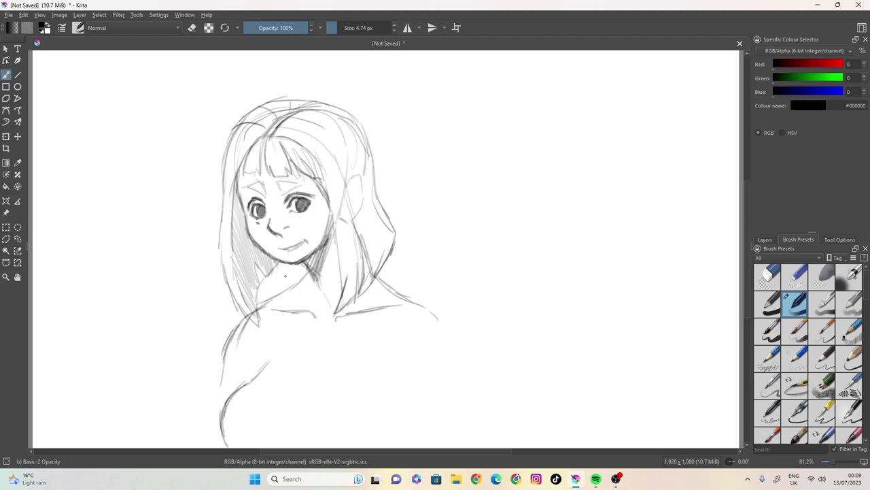
drag(278, 265, 271, 271)
mouse_move(275, 267)
mouse_down()
mouse_move(259, 282)
mouse_move(259, 311)
mouse_up()
mouse_move(345, 143)
mouse_down()
mouse_move(349, 177)
mouse_move(348, 145)
mouse_move(353, 156)
mouse_move(357, 144)
mouse_move(363, 181)
mouse_move(375, 196)
mouse_move(373, 176)
mouse_move(391, 219)
mouse_up()
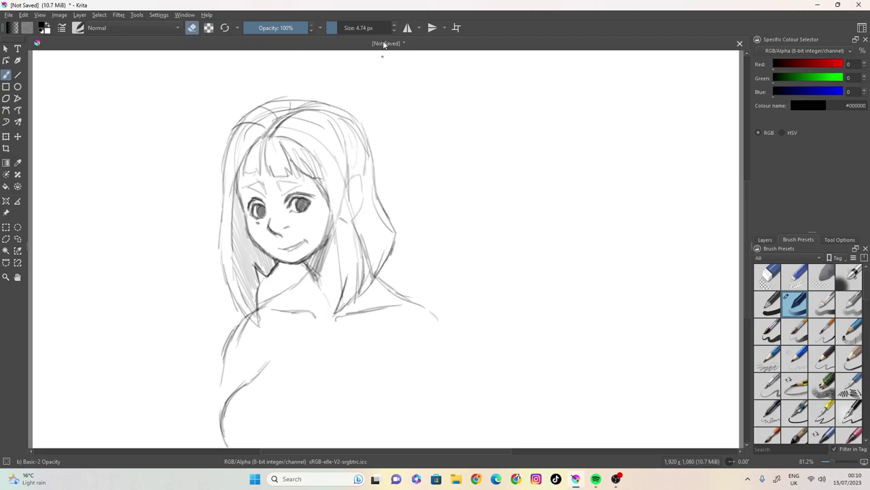
Step: Erase the ear and the stray lines inside the right side of the hair with a 15.96 px eraser
click(350, 28)
mouse_move(357, 201)
mouse_down()
mouse_move(364, 205)
mouse_move(351, 136)
mouse_move(357, 190)
mouse_move(352, 177)
mouse_move(347, 195)
mouse_move(365, 247)
mouse_move(362, 217)
mouse_move(381, 237)
mouse_move(369, 229)
mouse_up()
drag(351, 27, 342, 27)
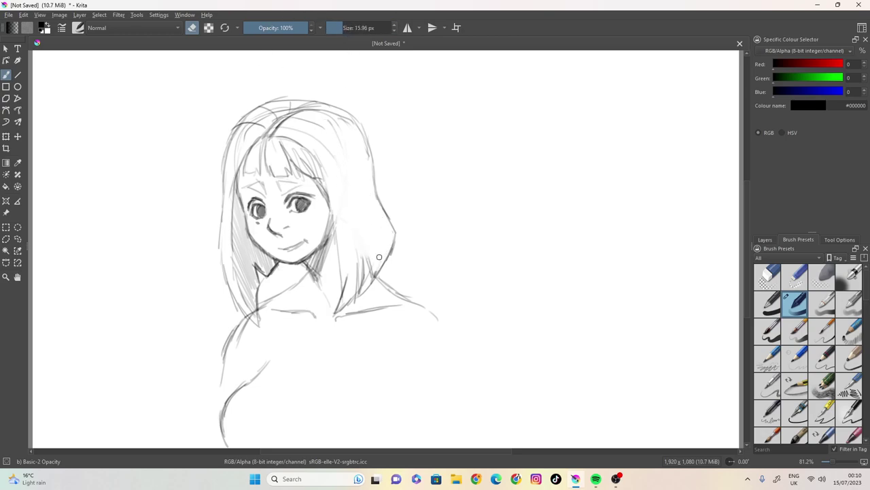
mouse_move(368, 278)
mouse_down()
mouse_move(366, 267)
mouse_move(363, 296)
mouse_up()
Step: Redraw the right front lock and its pointed inner strands with the brush at 4.74 px
key(e)
click(332, 27)
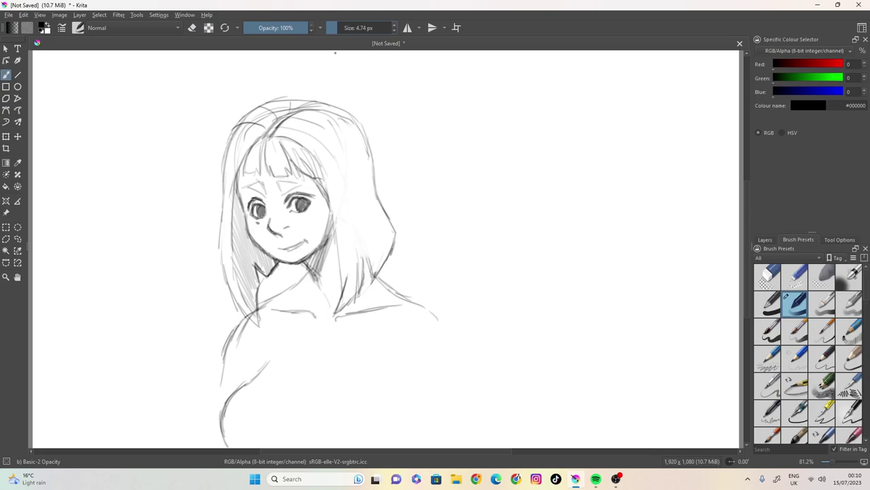
drag(343, 292, 340, 255)
drag(328, 205, 335, 236)
mouse_move(330, 207)
mouse_down()
mouse_move(342, 286)
mouse_move(362, 259)
mouse_move(360, 235)
mouse_up()
mouse_move(360, 235)
mouse_down()
mouse_move(373, 277)
mouse_move(372, 269)
mouse_up()
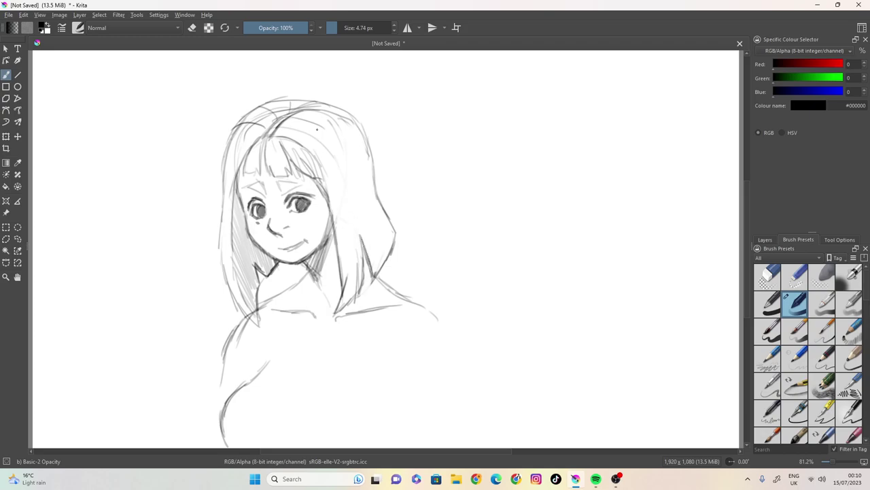
Step: Erase the stray construction lines to the right of the fringe and across the right part of the crown
click(191, 27)
drag(355, 35, 352, 34)
mouse_move(300, 151)
mouse_down()
mouse_move(317, 146)
mouse_move(329, 180)
mouse_move(318, 164)
mouse_move(328, 167)
mouse_move(330, 150)
mouse_up()
key(ctrl+z)
drag(350, 32, 336, 33)
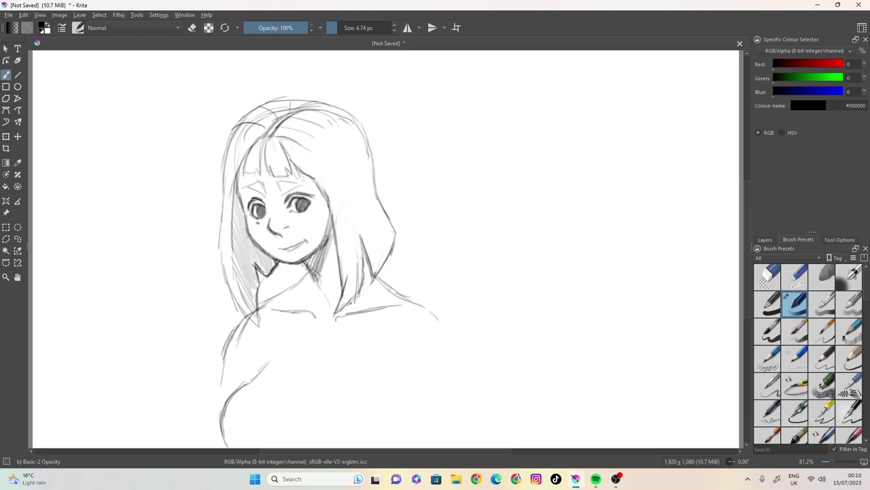
Step: Darken the outer hair contour along the left lock, over the crown and down the right side
mouse_move(222, 185)
mouse_down()
mouse_move(231, 288)
mouse_move(244, 319)
mouse_move(268, 329)
mouse_move(256, 295)
mouse_up()
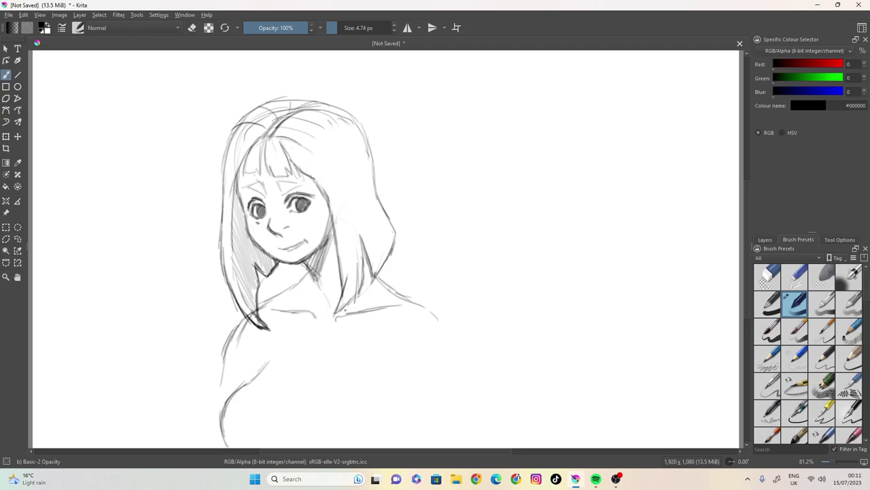
drag(262, 126, 245, 130)
mouse_move(225, 158)
mouse_down()
mouse_move(242, 127)
mouse_move(277, 104)
mouse_up()
mouse_move(235, 133)
mouse_down()
mouse_move(277, 104)
mouse_move(314, 98)
mouse_move(370, 148)
mouse_up()
mouse_move(326, 104)
mouse_down()
mouse_move(353, 124)
mouse_move(376, 180)
mouse_up()
Step: Erase the loose lines outside the upper left of the head, and switch eraser mode off
click(194, 28)
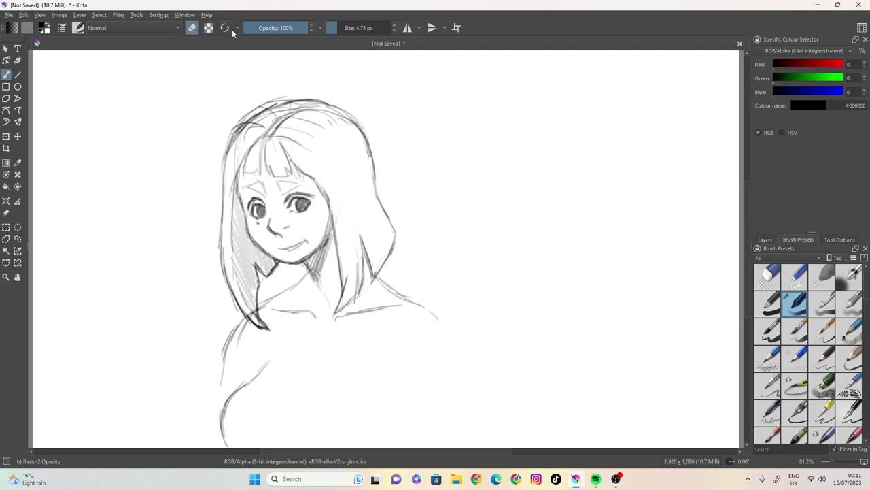
click(345, 30)
mouse_move(255, 110)
mouse_down()
mouse_move(227, 132)
mouse_move(280, 93)
mouse_up()
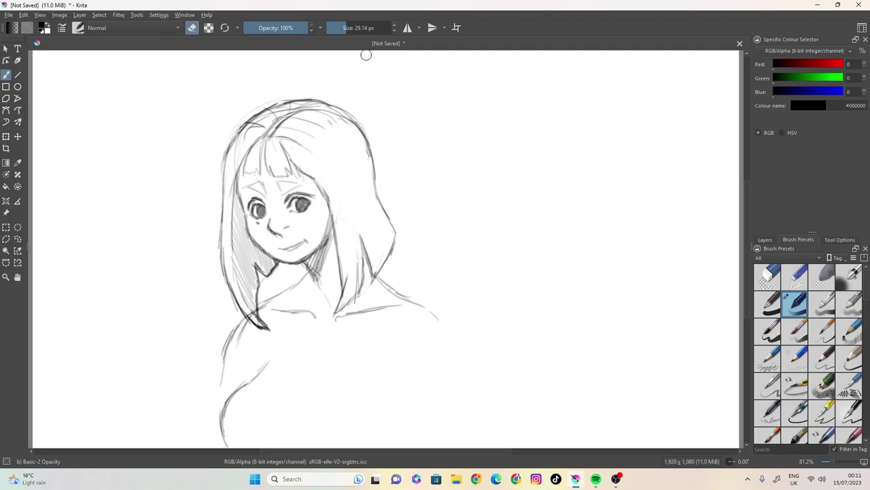
click(192, 28)
Step: Close the drawing and choose to save it as a Krita document named "my girly"
click(740, 47)
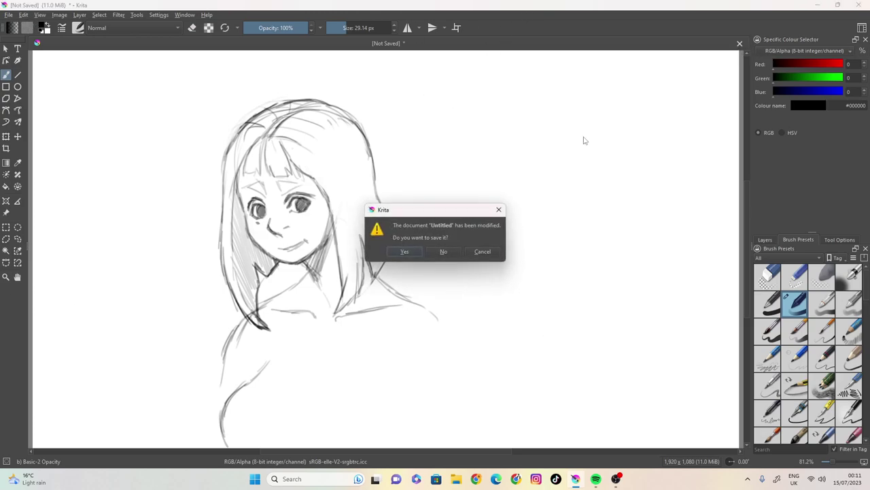
click(410, 253)
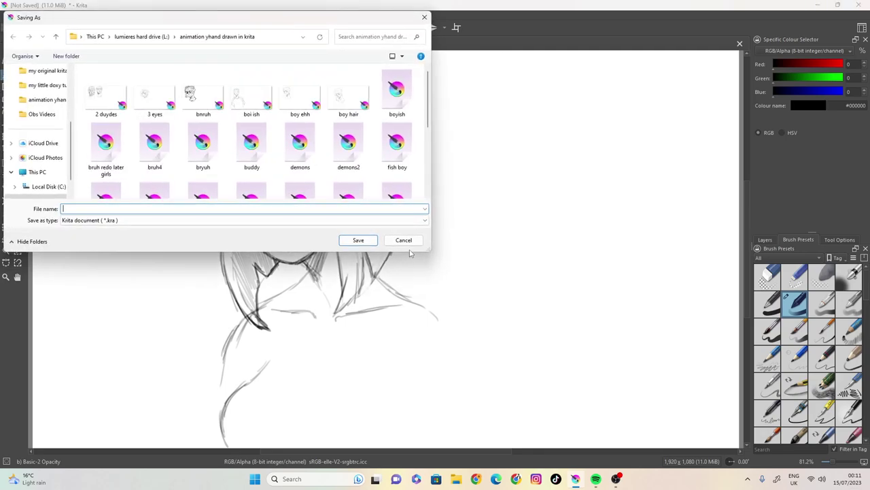
text(my)
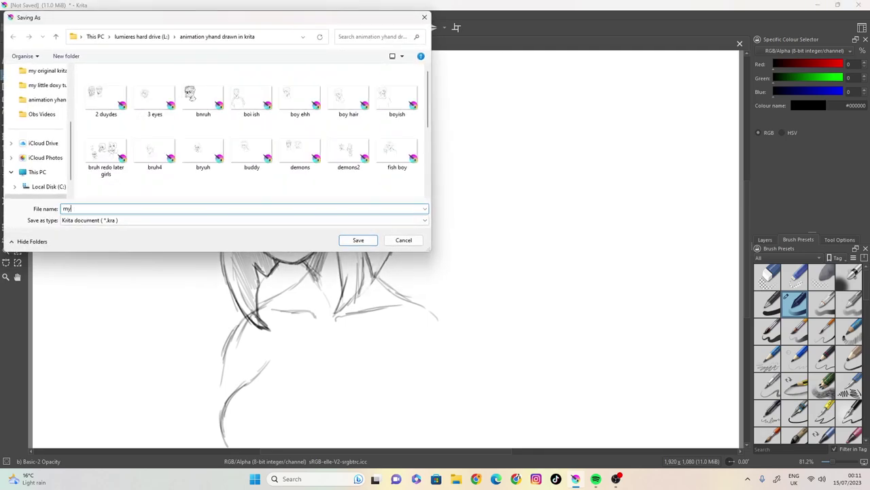
text( girly)
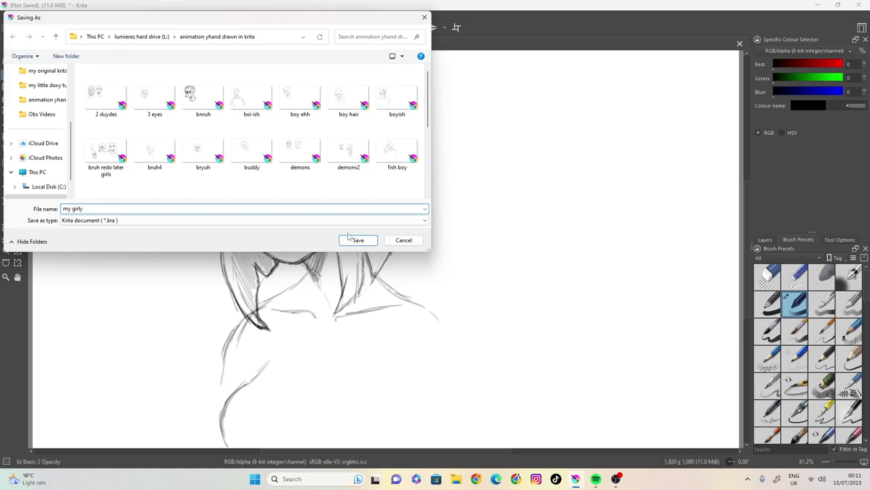